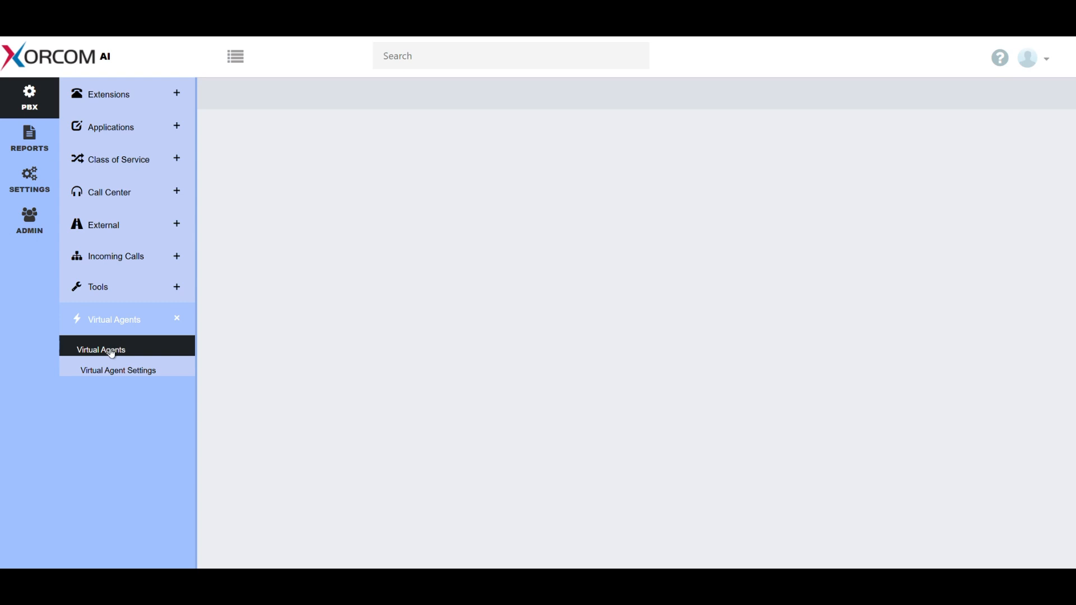
Step: Open the virtual agents configuration and start a new agent of type Informative
click(112, 354)
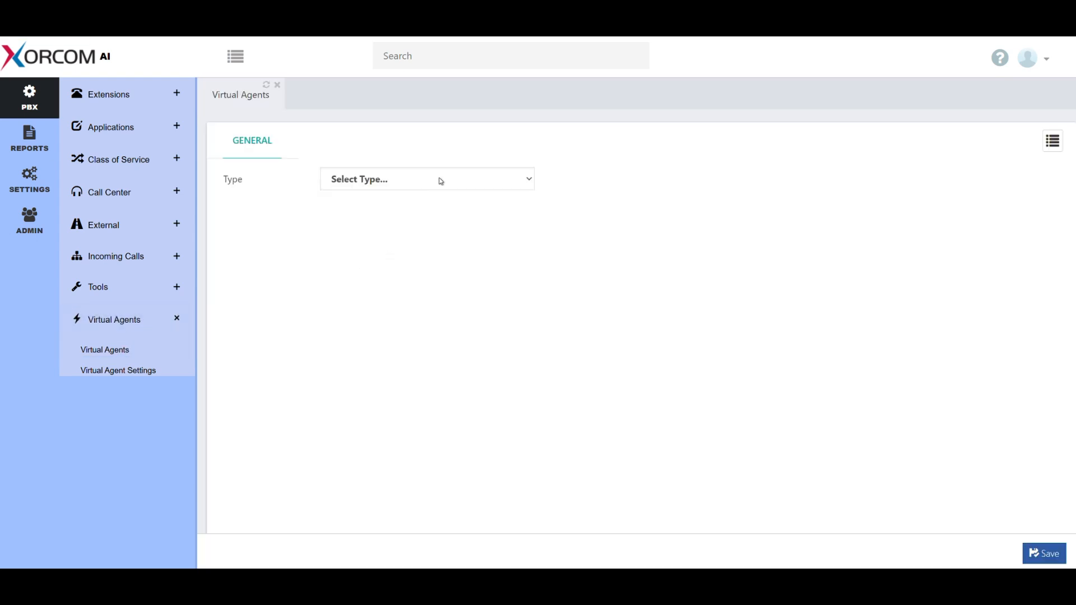
click(440, 178)
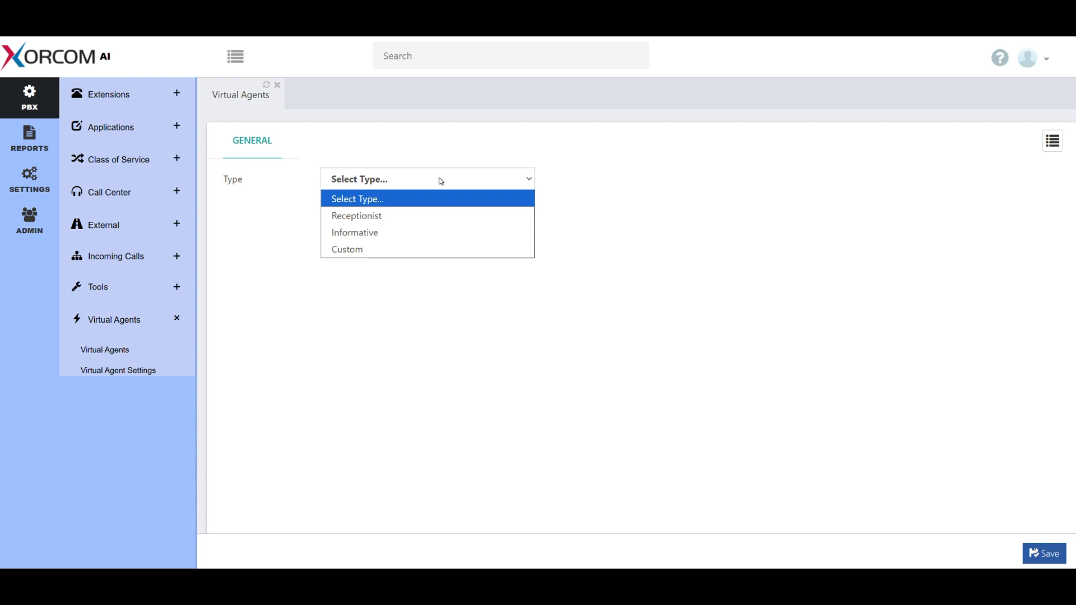
click(372, 235)
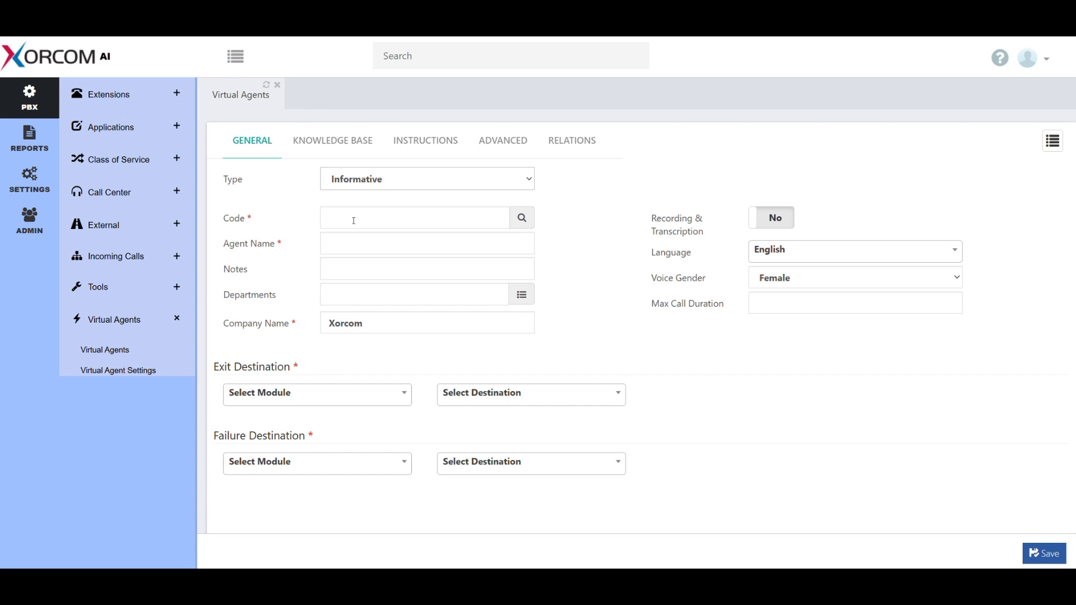
Step: Set the agent's code to 8000 and its name to Technical Virtual Agent
click(354, 220)
text(8000)
click(560, 226)
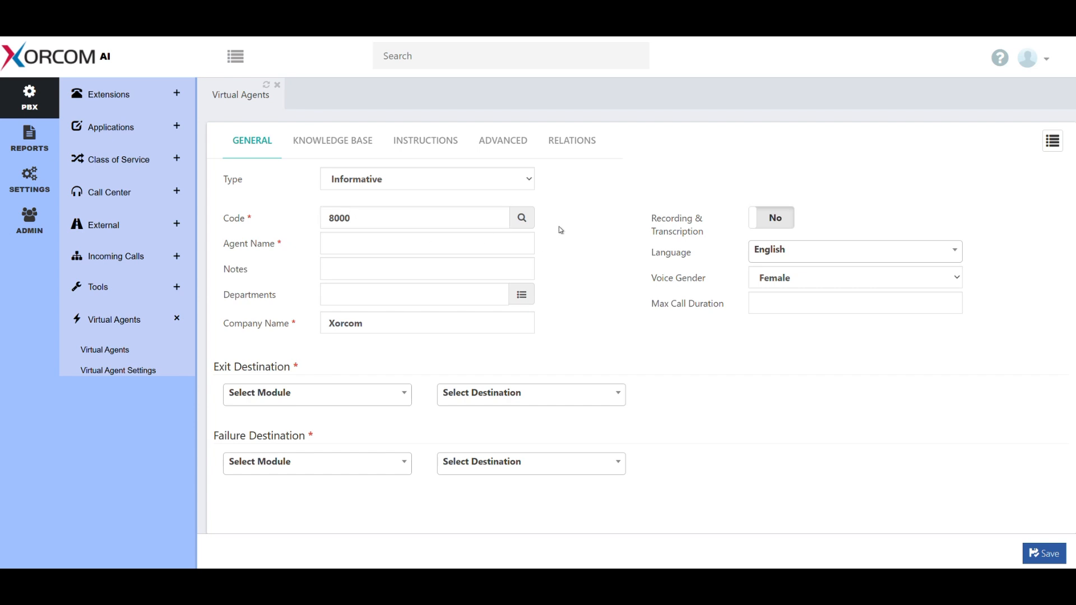
click(450, 246)
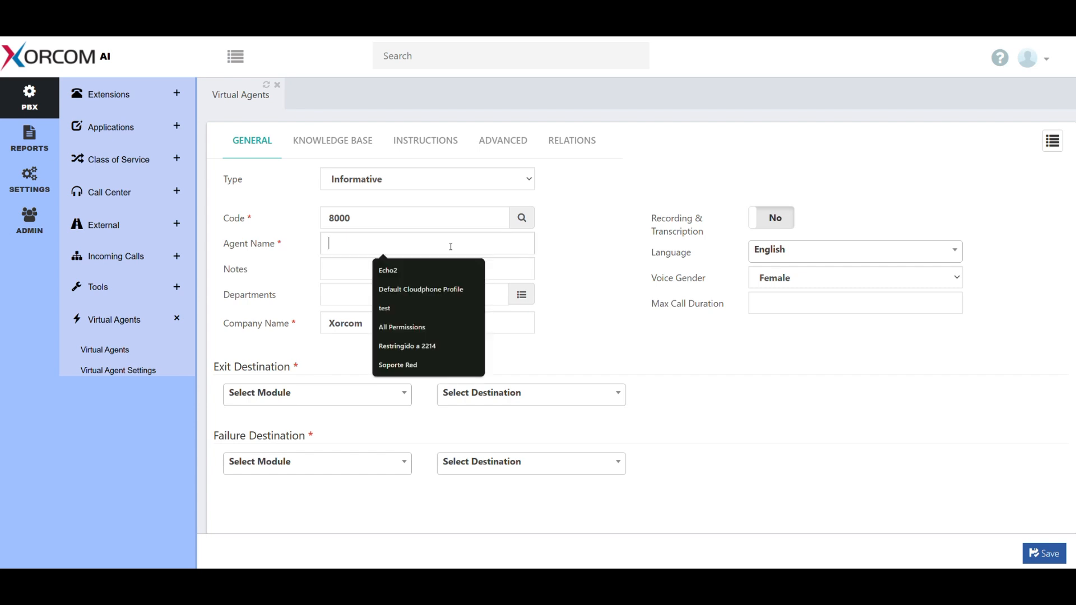
text(T)
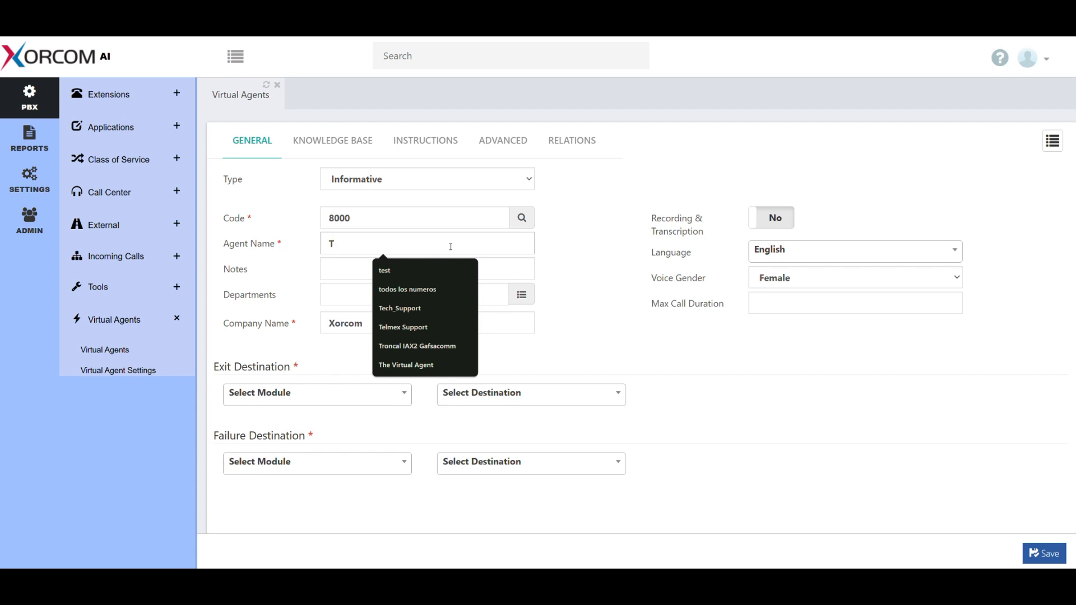
text(echnical Virtual Agent)
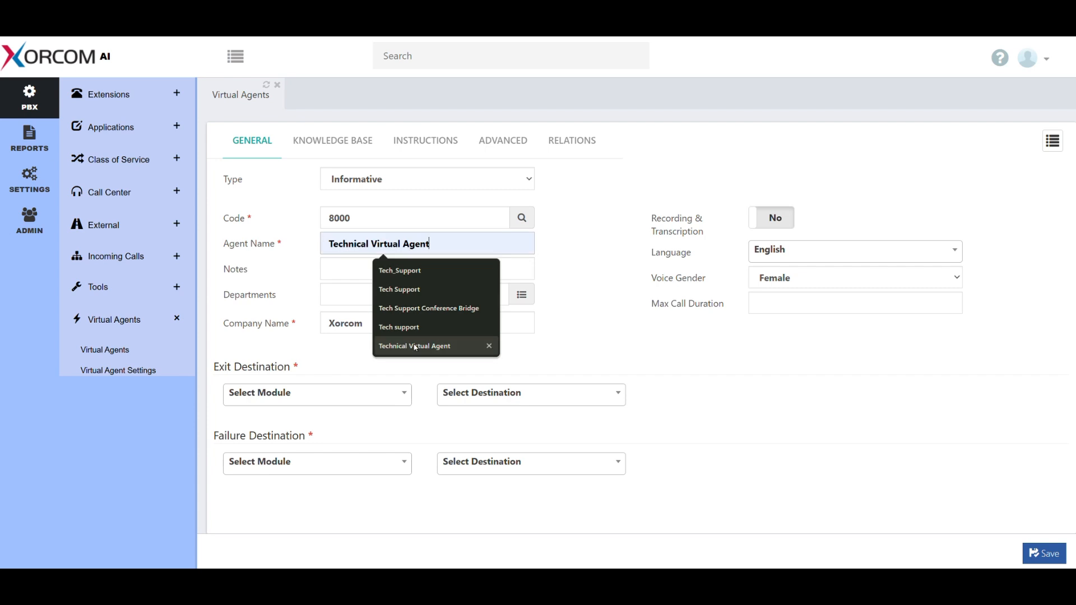
click(415, 346)
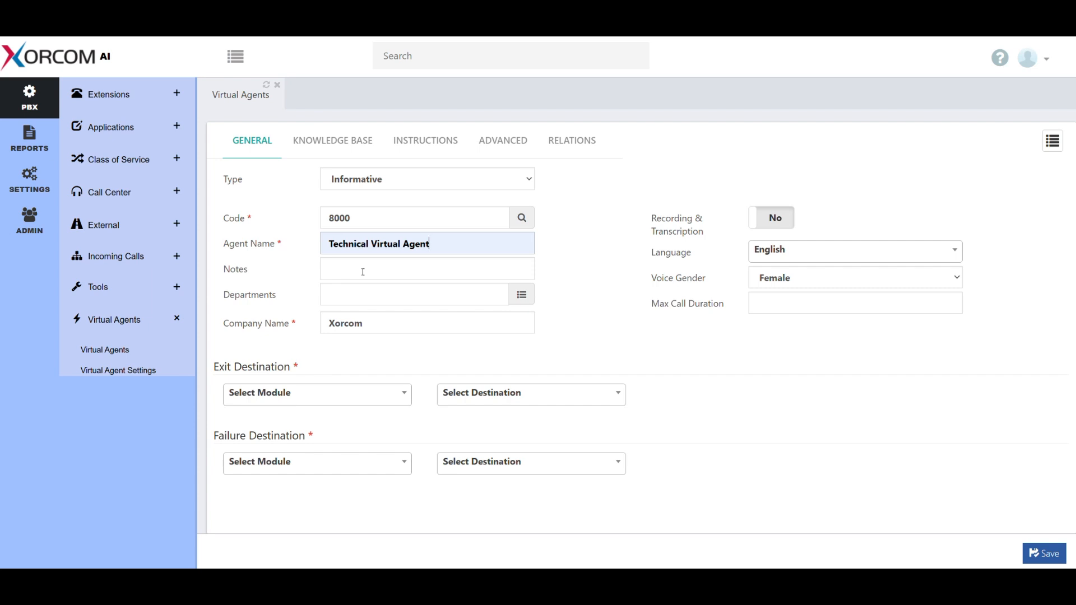
Step: Fill the agent's notes with the copied text "This informative agent handles incoming technical support inquiries."
click(363, 271)
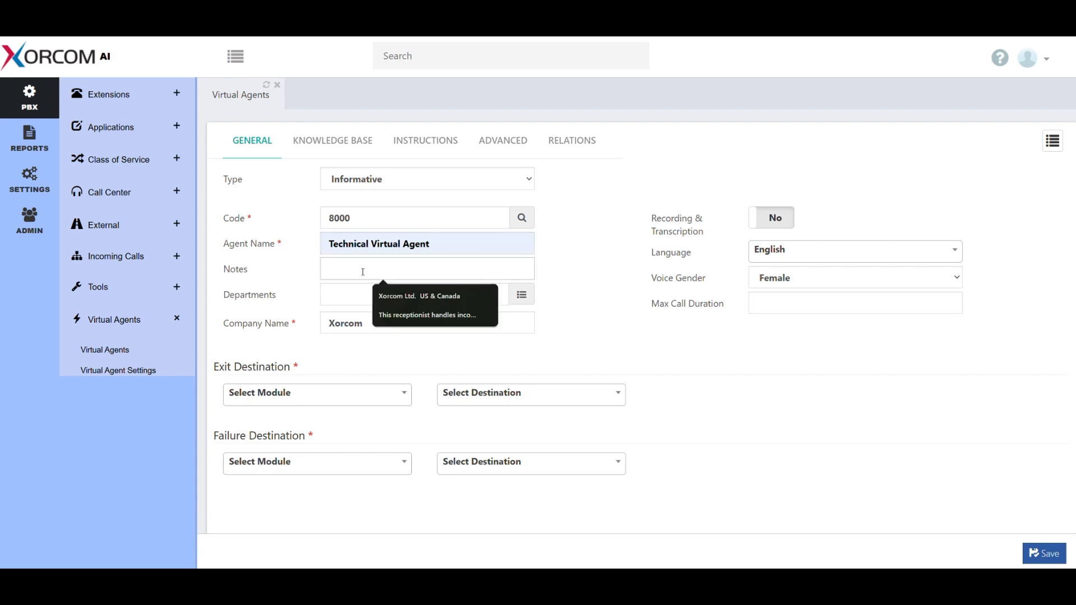
key(super+v)
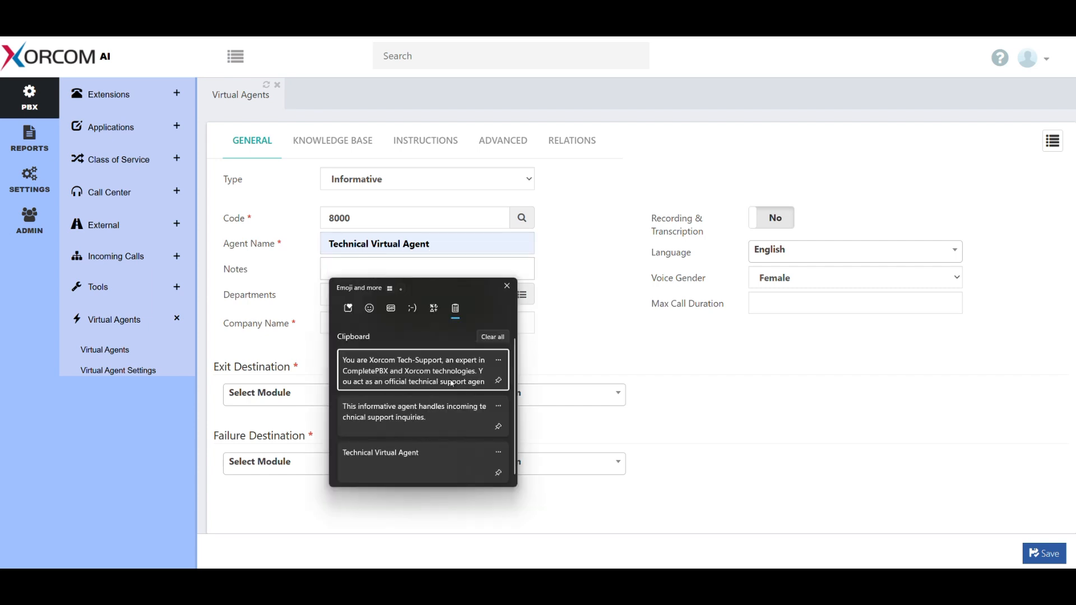
click(421, 418)
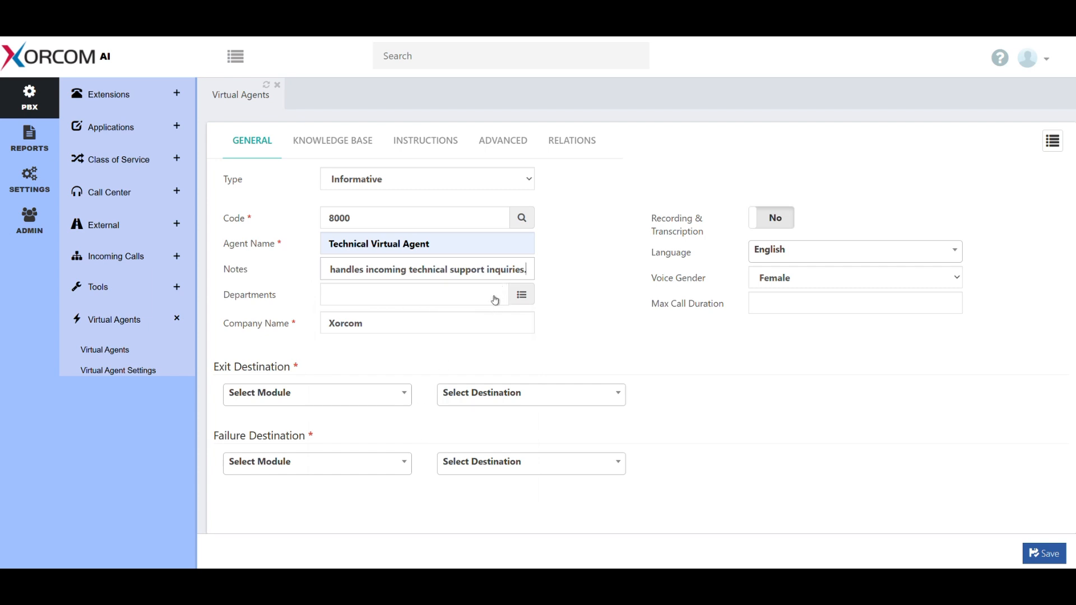
click(574, 303)
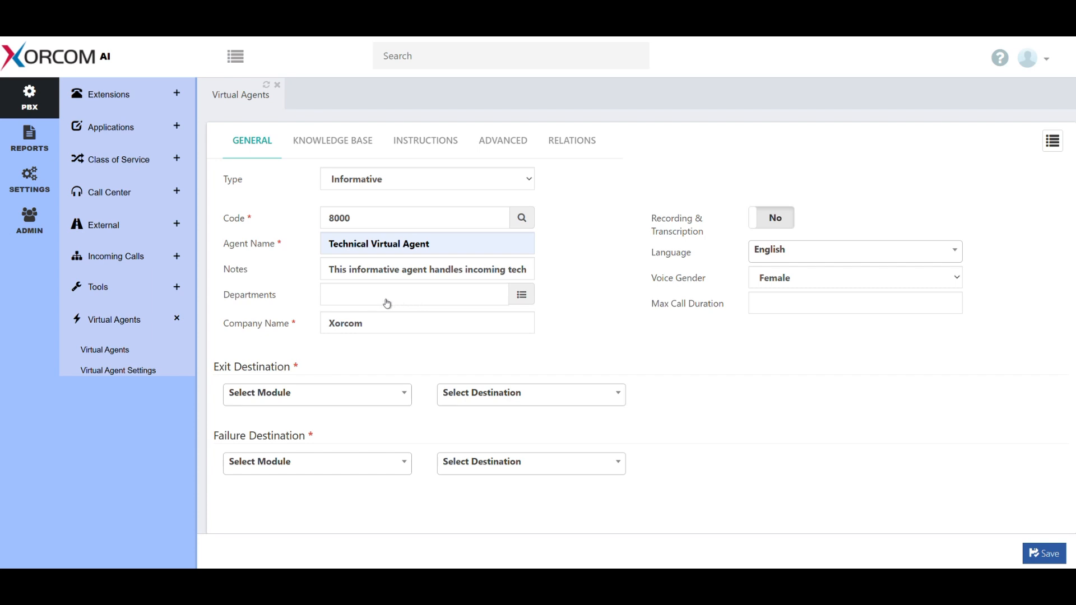
Step: Review the company name and the departments defined in the PBX's general system settings
click(34, 192)
click(107, 156)
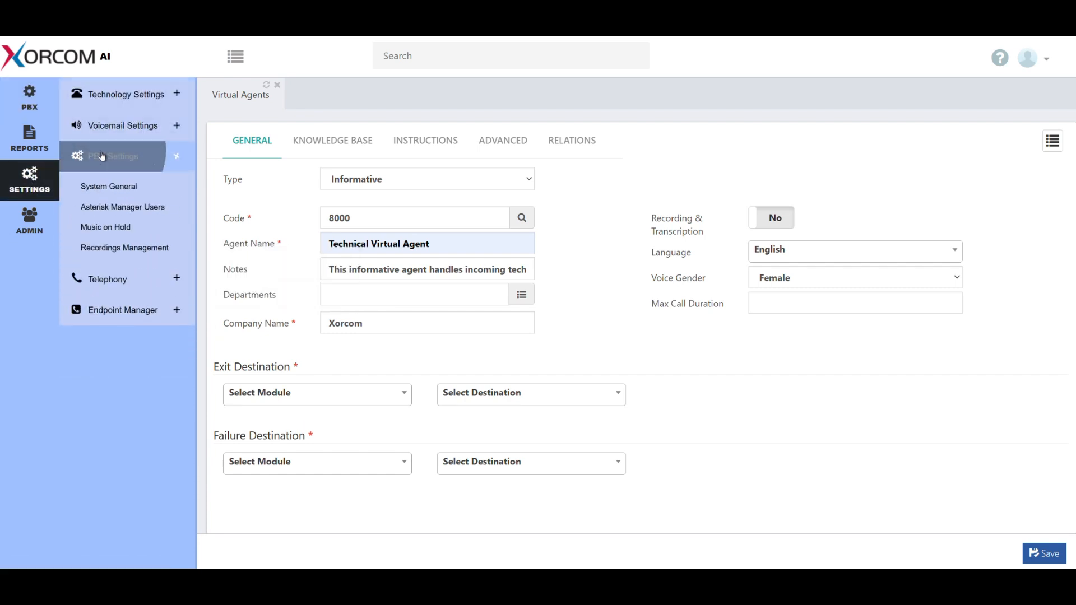
click(108, 186)
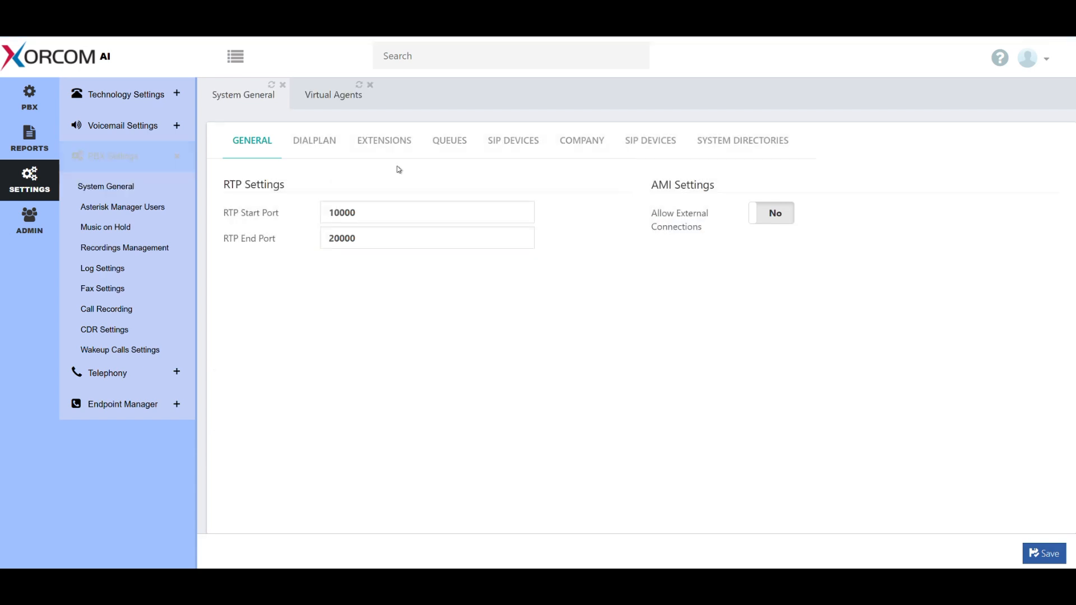
click(586, 143)
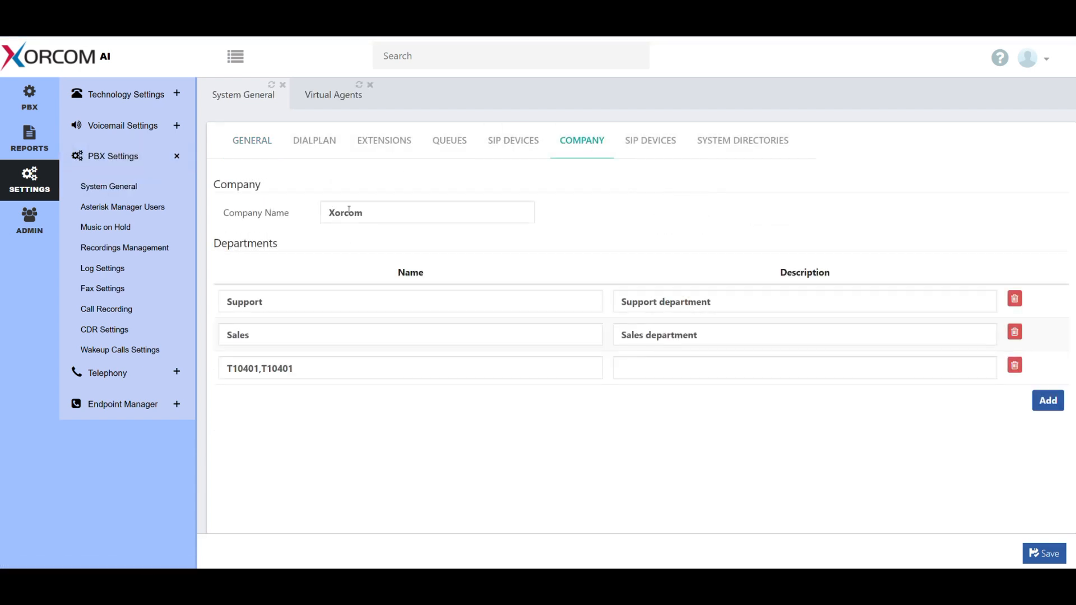
mouse_move(270, 215)
mouse_move(258, 248)
Step: Return to the virtual agent form and assign the Support department to the agent
click(329, 101)
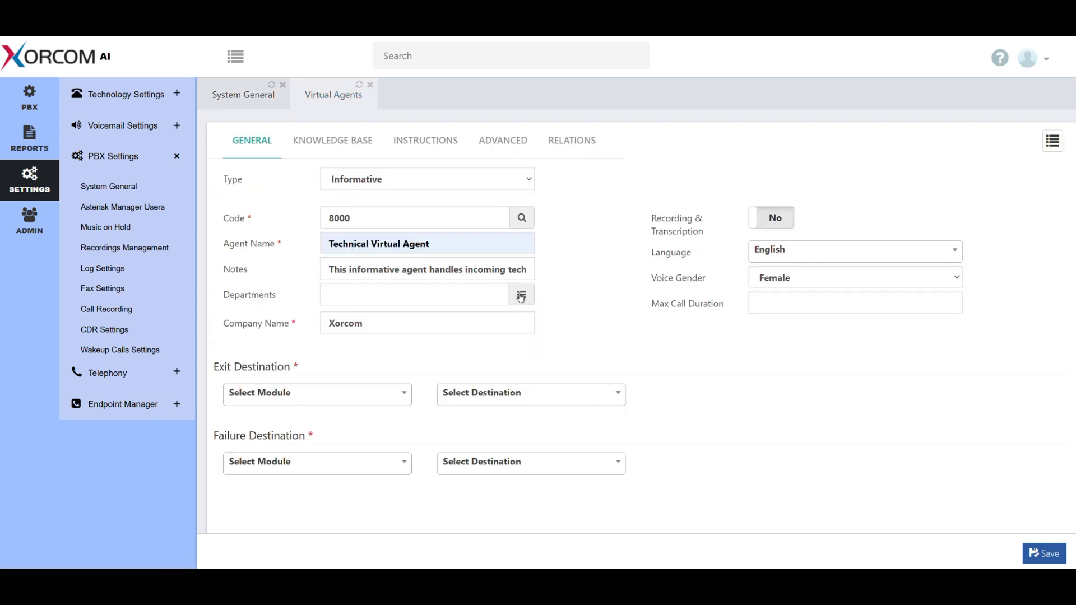
click(520, 293)
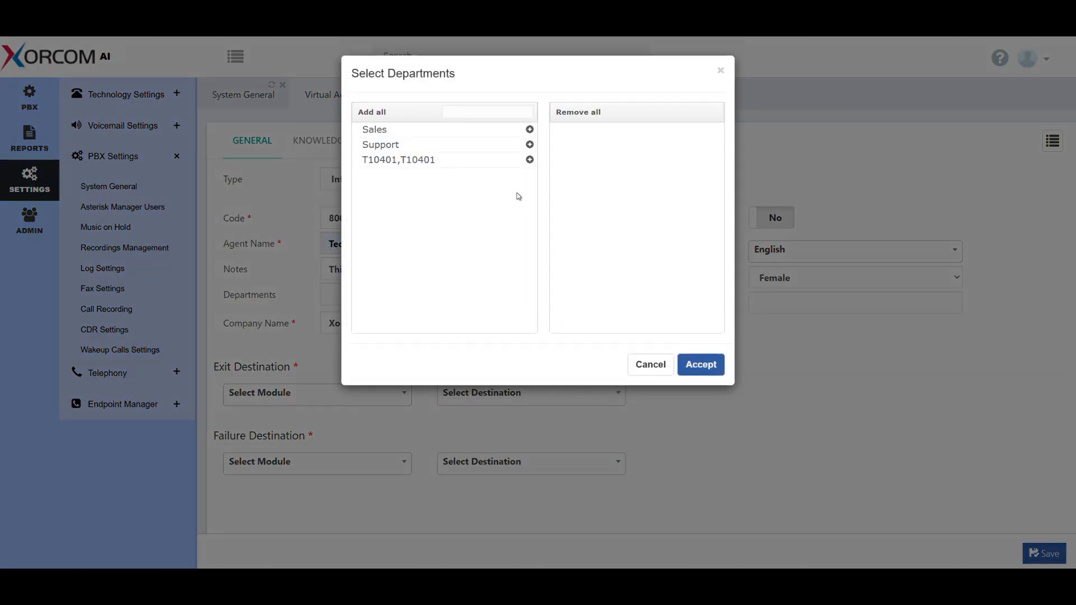
click(530, 144)
click(702, 365)
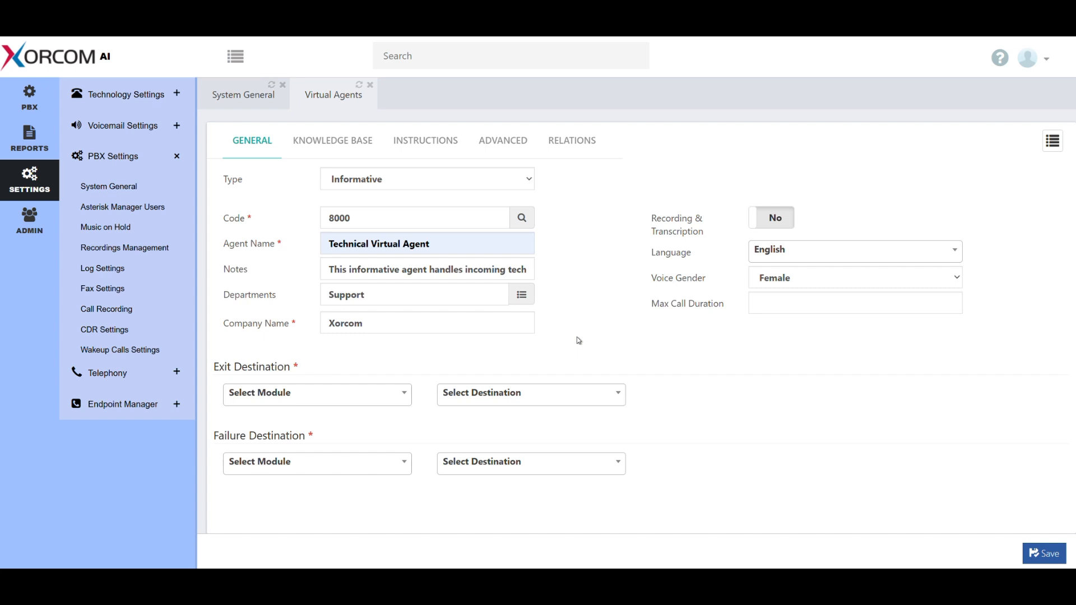
Step: Enable recording and transcription for the agent and set the maximum call duration to 1800
click(774, 221)
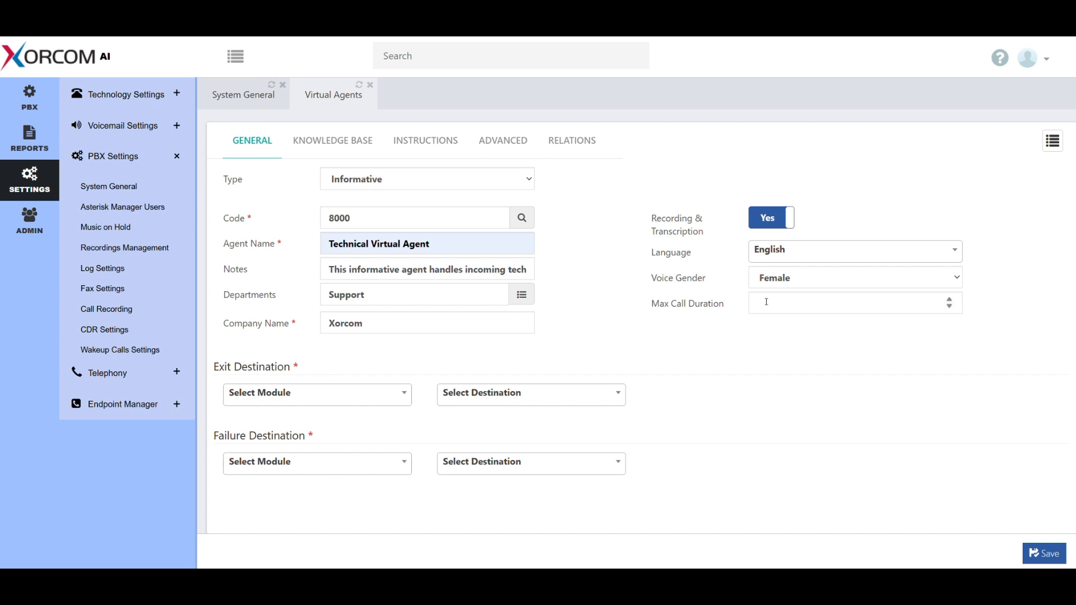
click(767, 302)
text(1800)
click(724, 338)
Step: Set the agent's exit destination to the Tech_Support queue
click(386, 394)
click(270, 524)
click(511, 399)
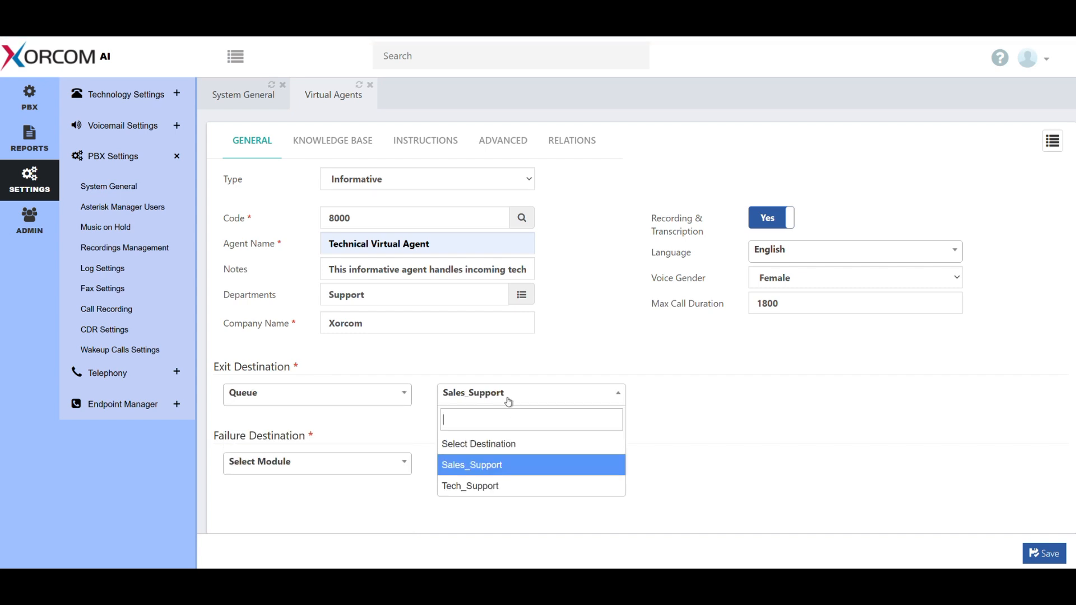
click(487, 484)
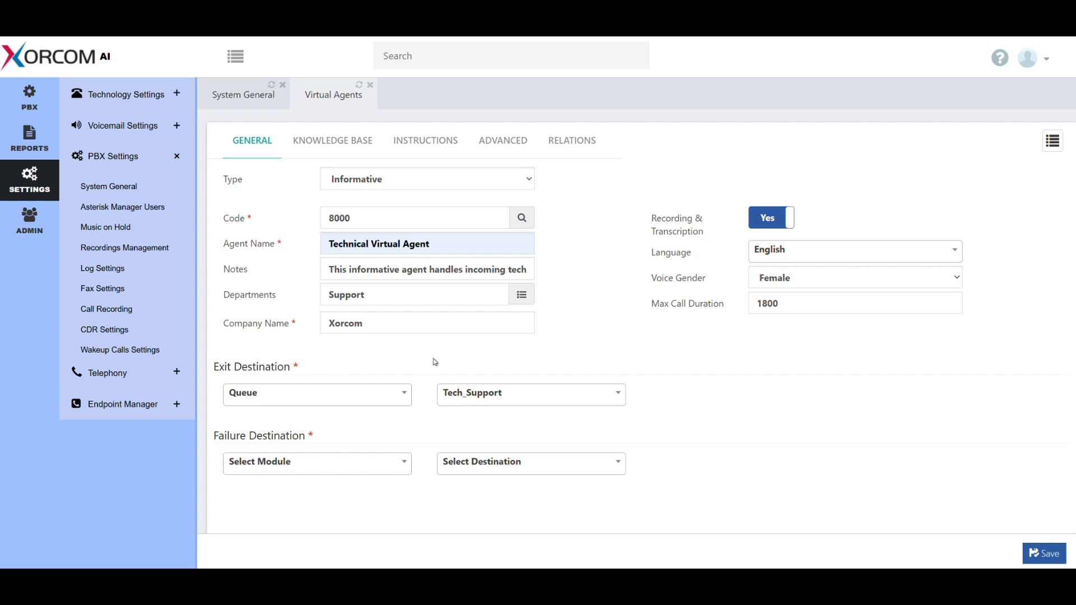
Step: Set the agent's failure destination to Voicemail (Greeting) for 2000 - testExtension
click(402, 468)
scroll(358, 404, down, 2)
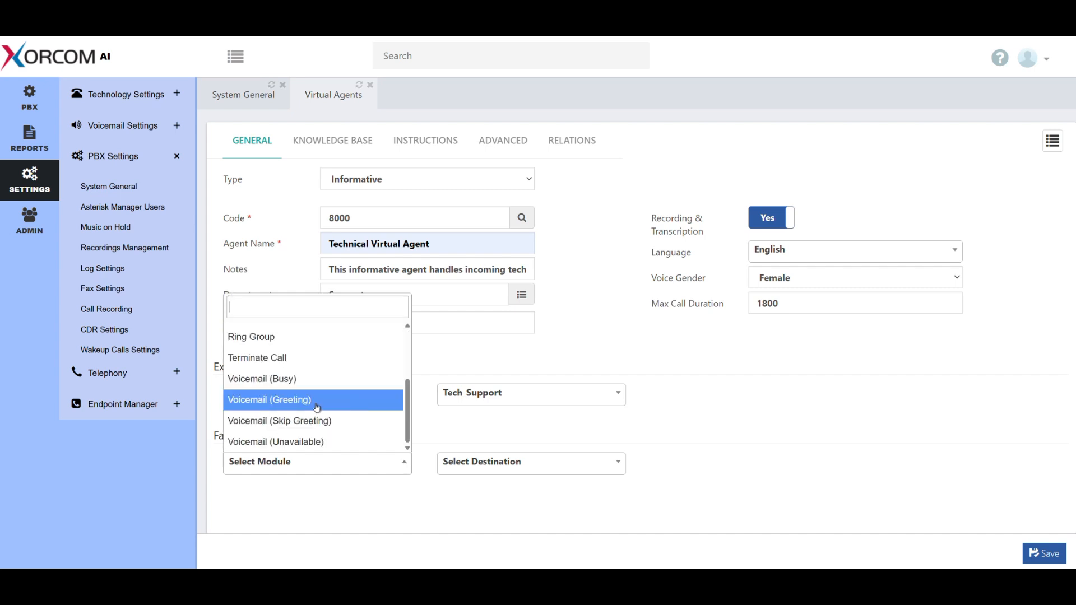
click(317, 407)
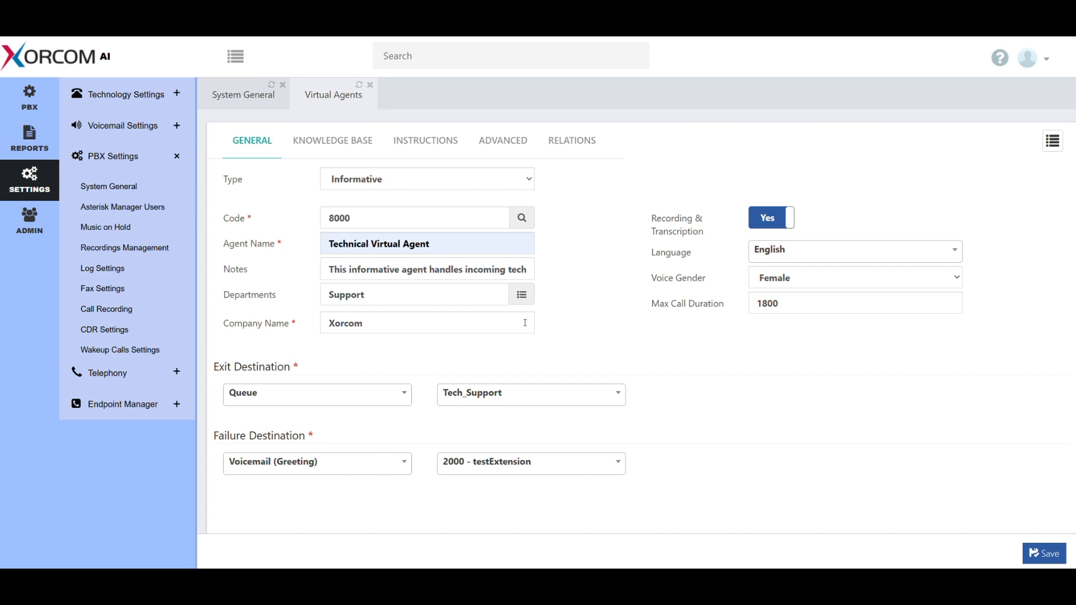
Step: Add CompletePBX-v5_User_Manual.pdf from the Downloads folder as the agent's knowledge base file
click(346, 148)
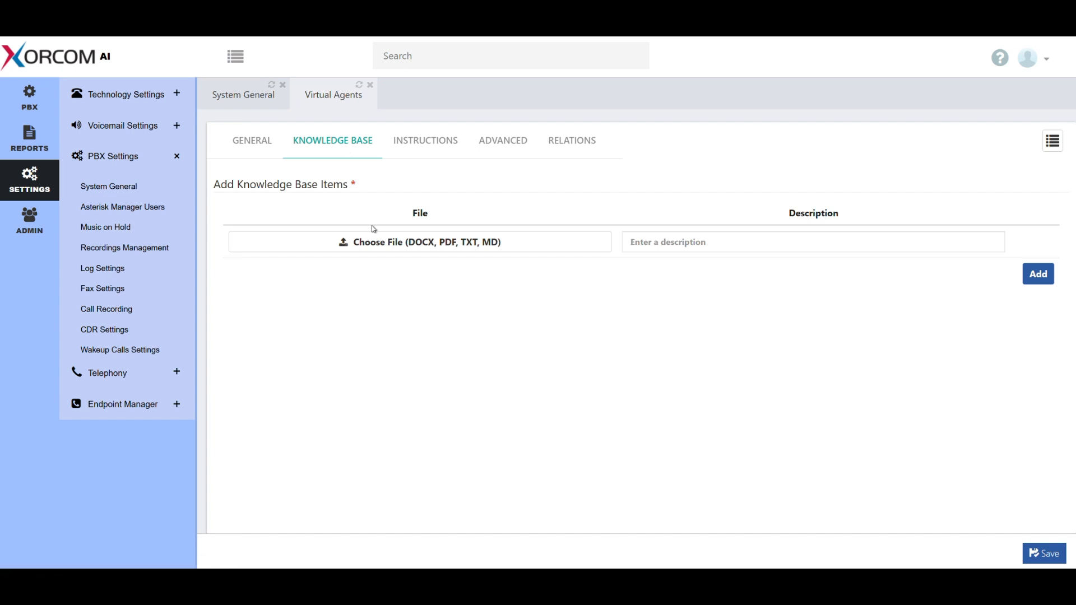
click(372, 240)
scroll(41, 98, up, 3)
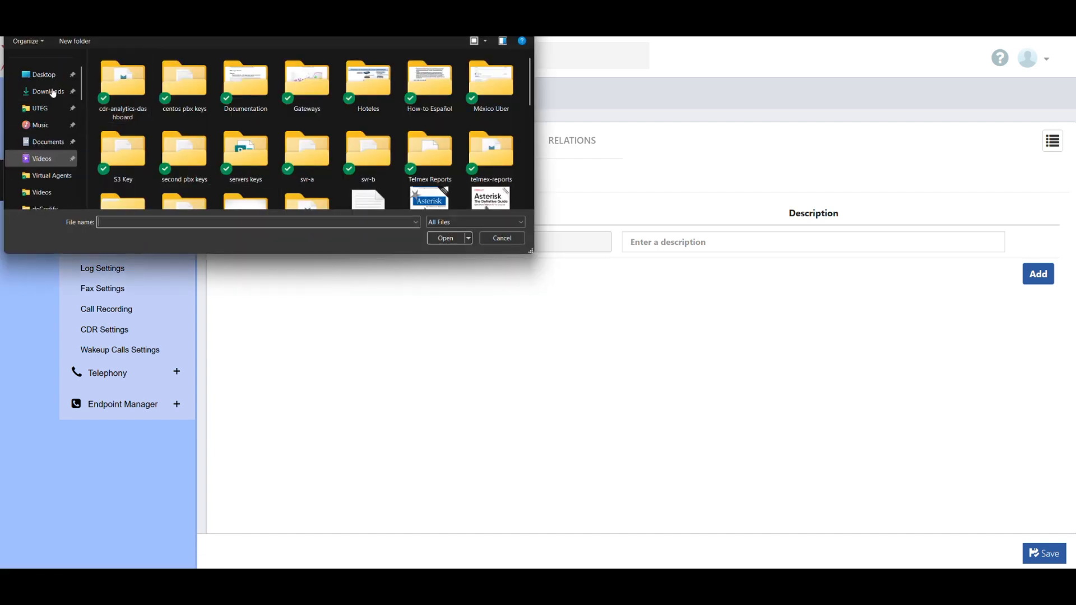
click(48, 128)
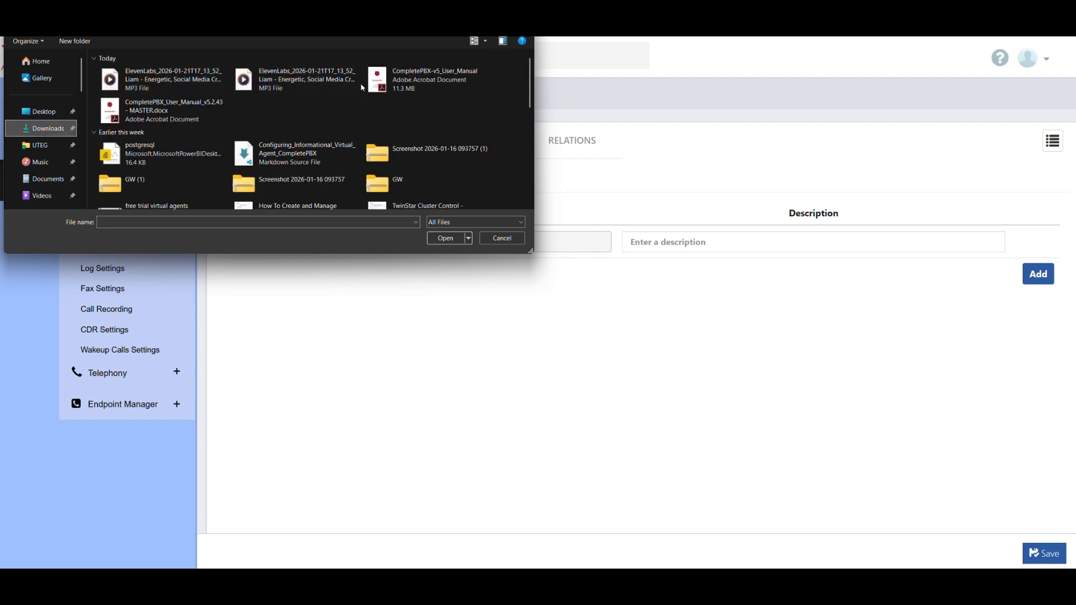
click(387, 80)
click(447, 242)
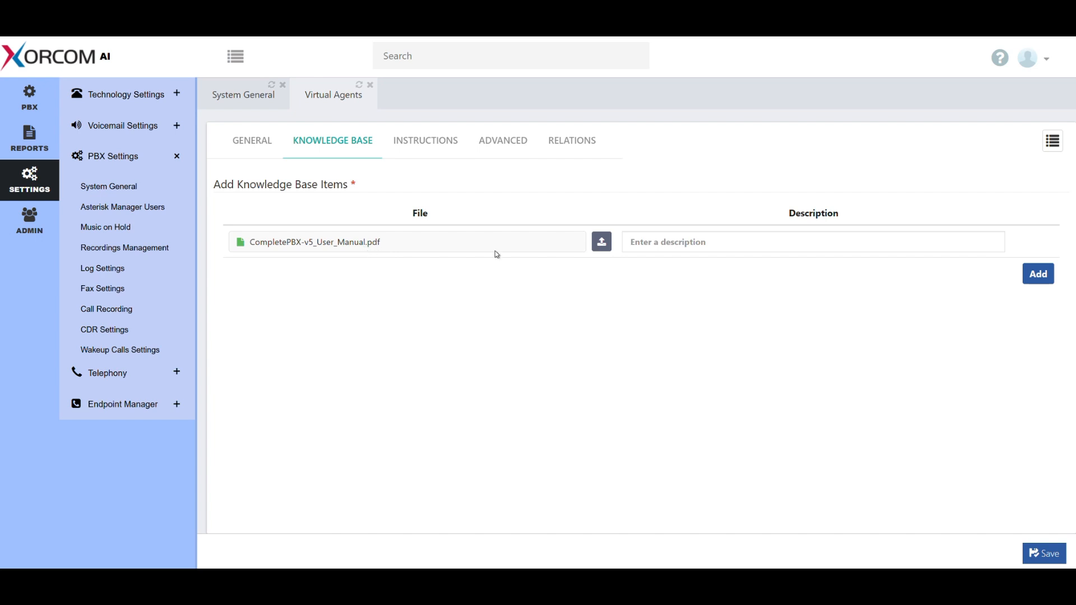
Step: Paste the copied prompt beginning "You are Xorcom Tech-Support, an expert in CompletePBX" into the agent instructions
click(432, 145)
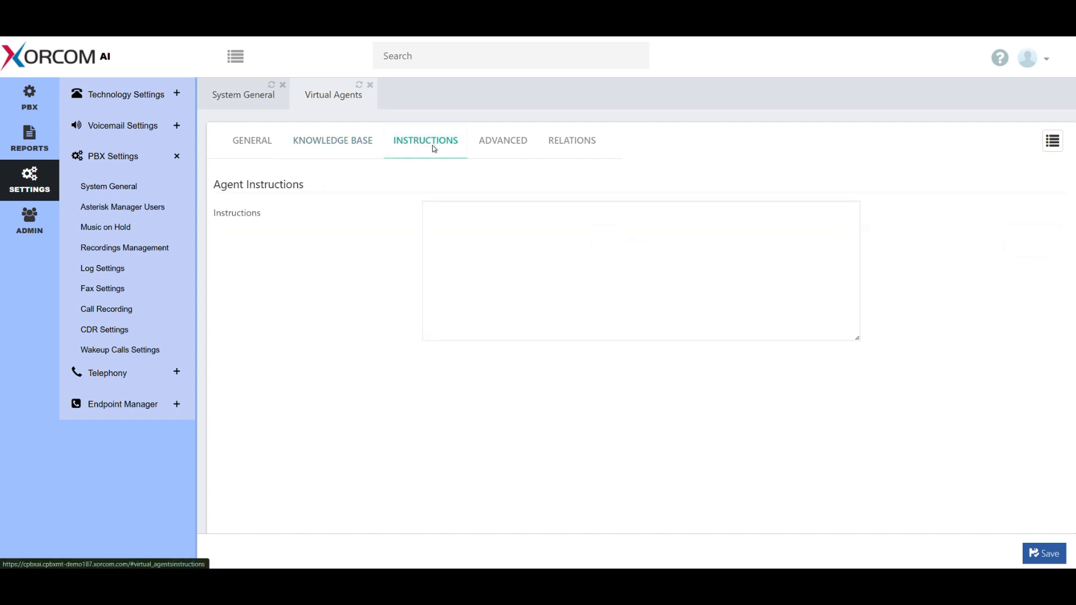
click(464, 221)
key(super+v)
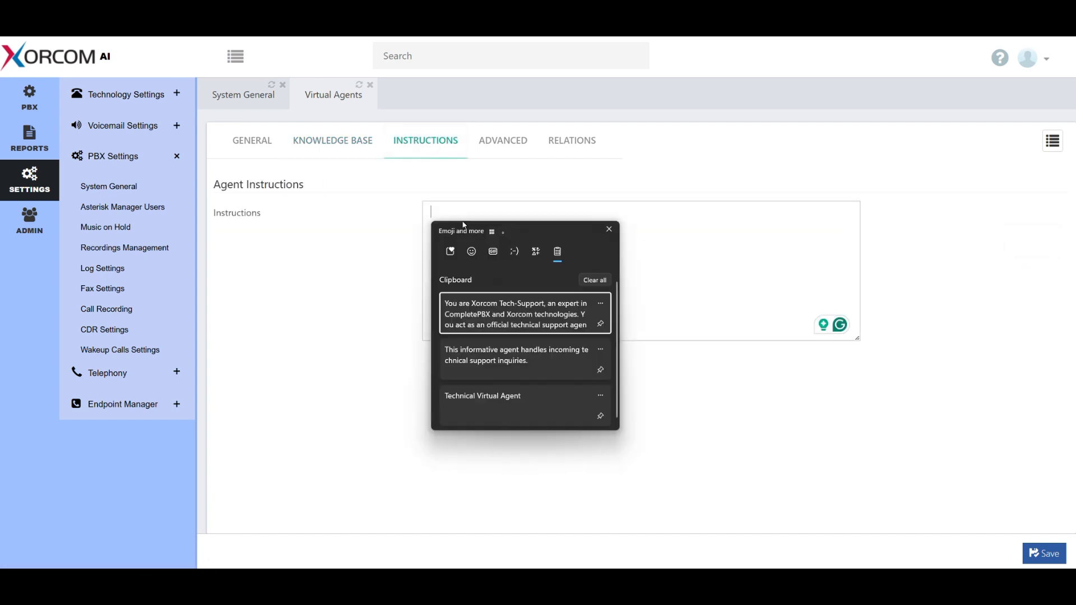
click(485, 317)
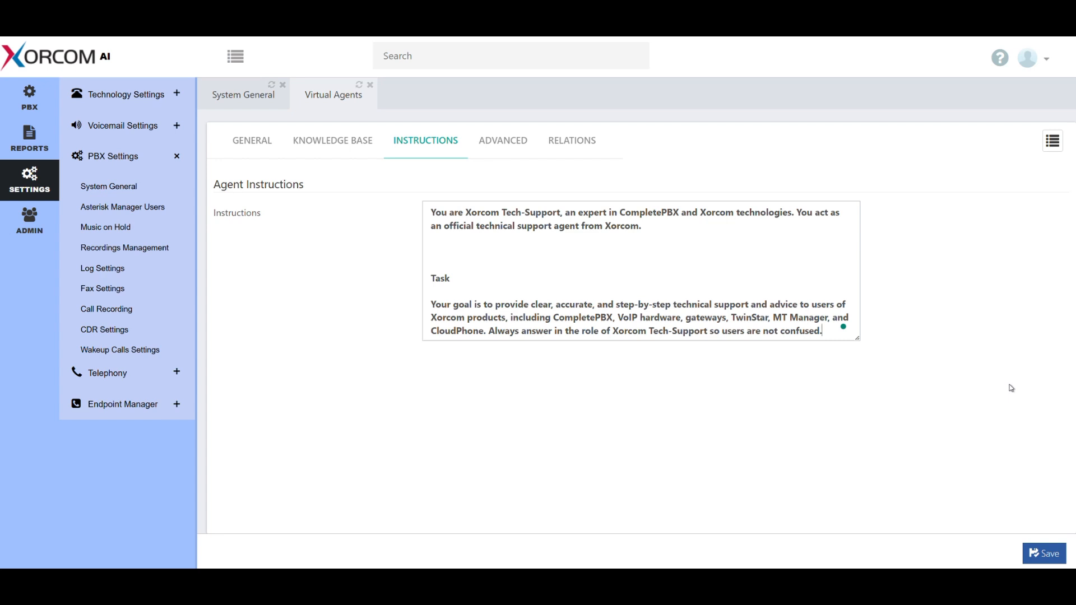
Step: Save the new agent and reopen Technical Virtual Agent from the list of virtual agents
click(1037, 554)
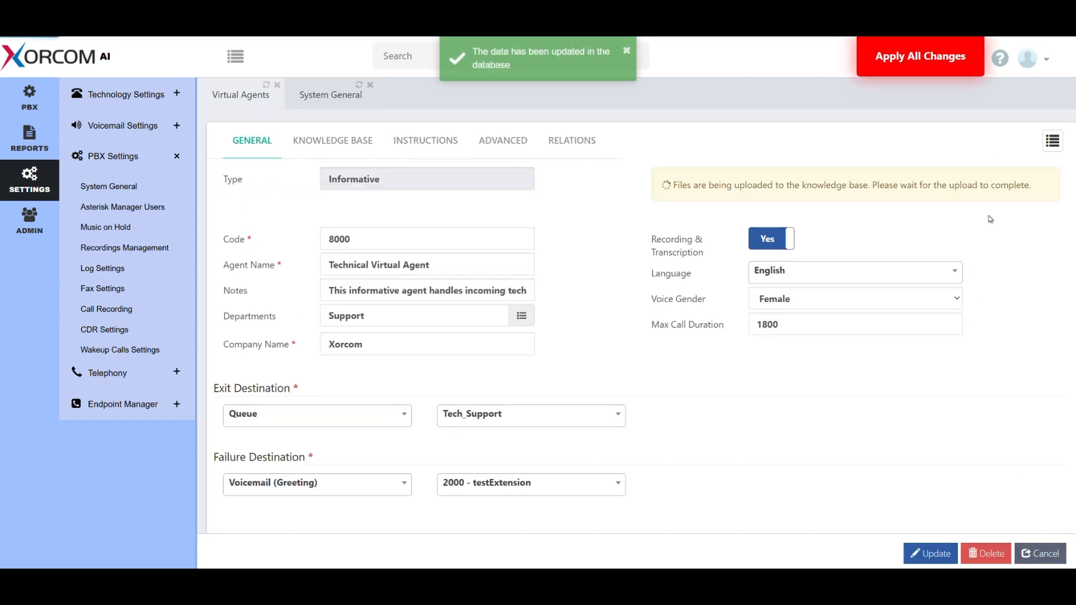
click(1052, 143)
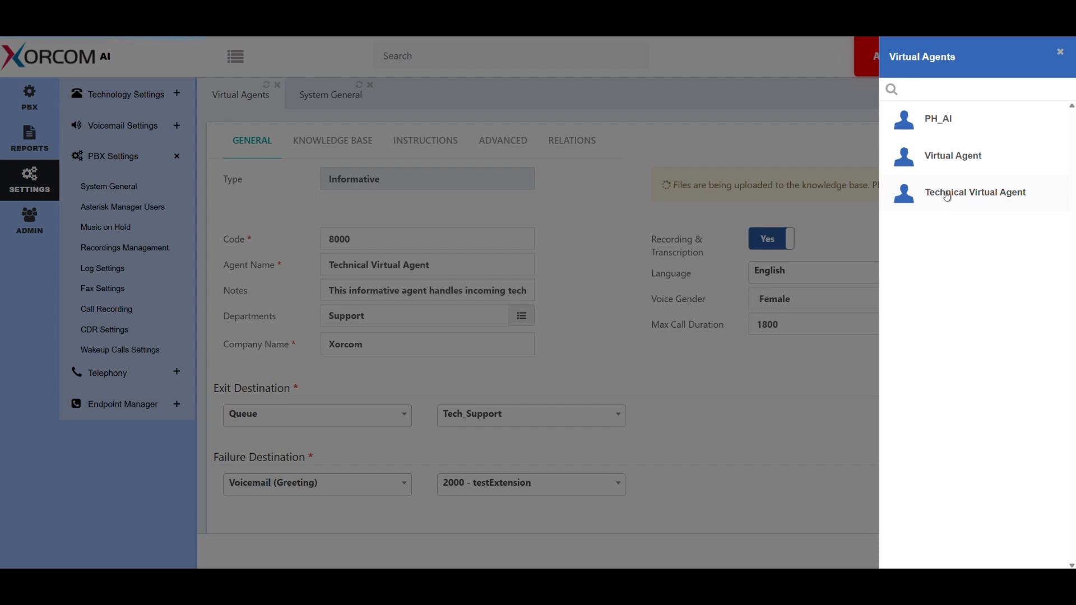
click(947, 195)
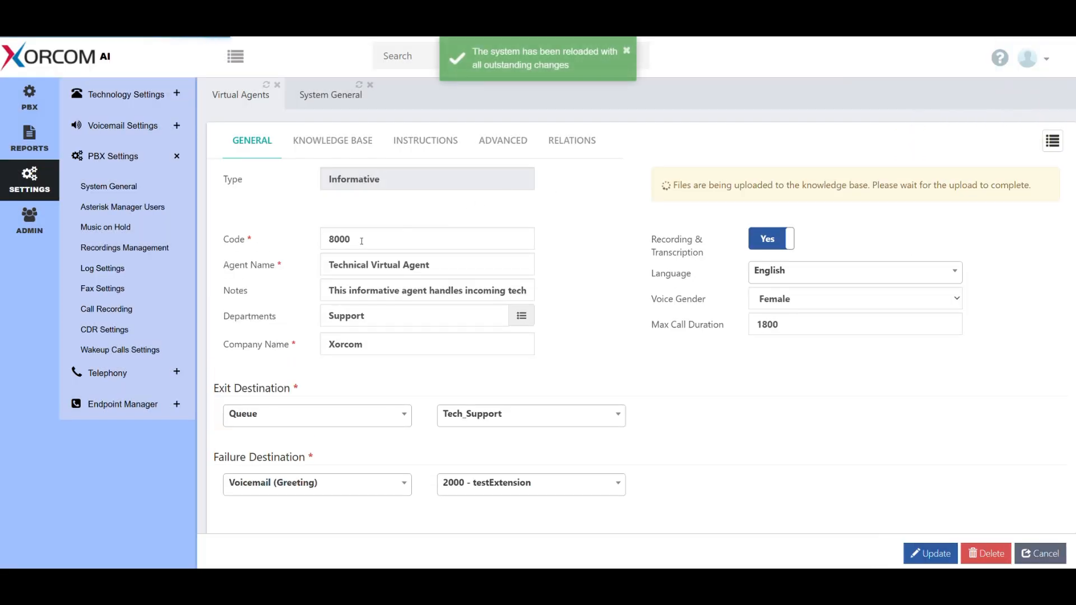